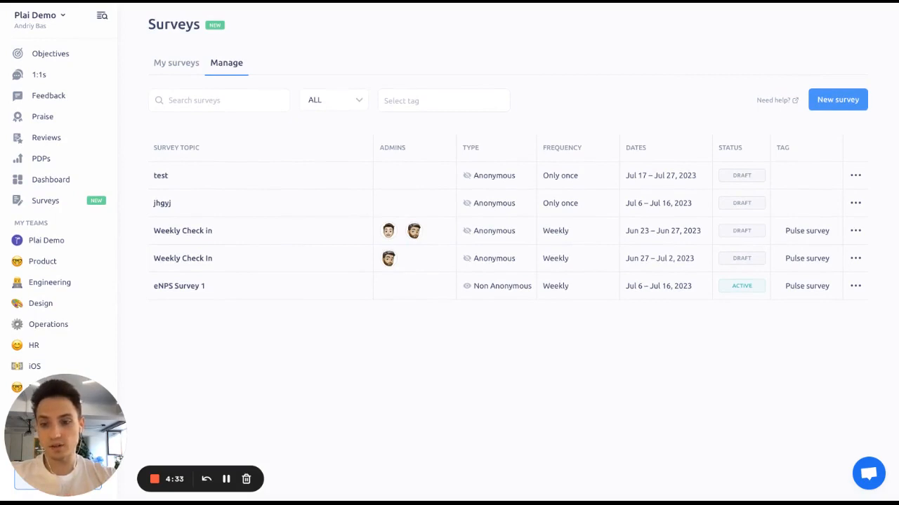
Step: Open the eNPS Survey 1 survey for editing
click(855, 286)
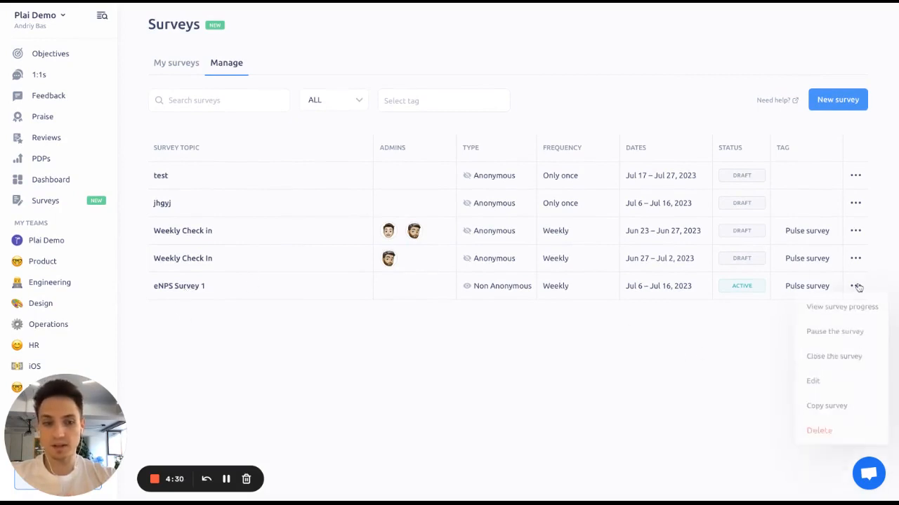
click(832, 393)
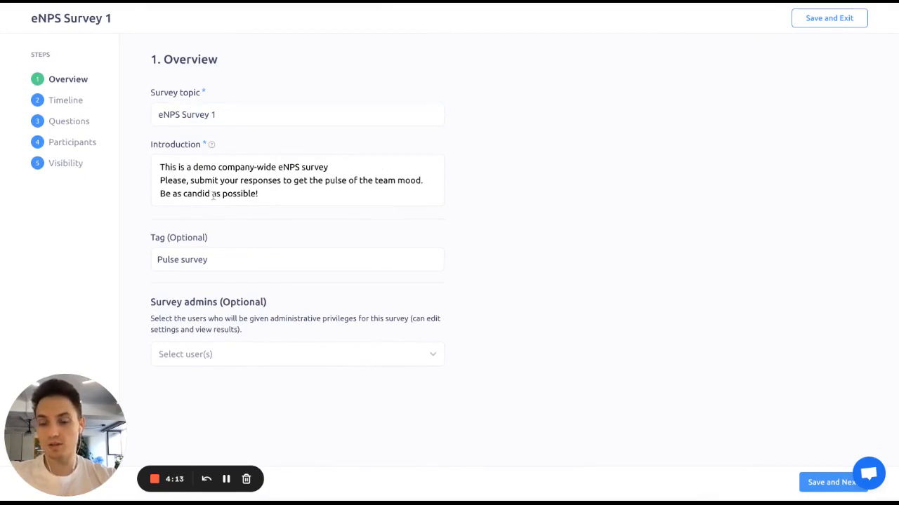
Step: Browse the survey tag options, then save the Overview step and continue to the Timeline step
click(228, 253)
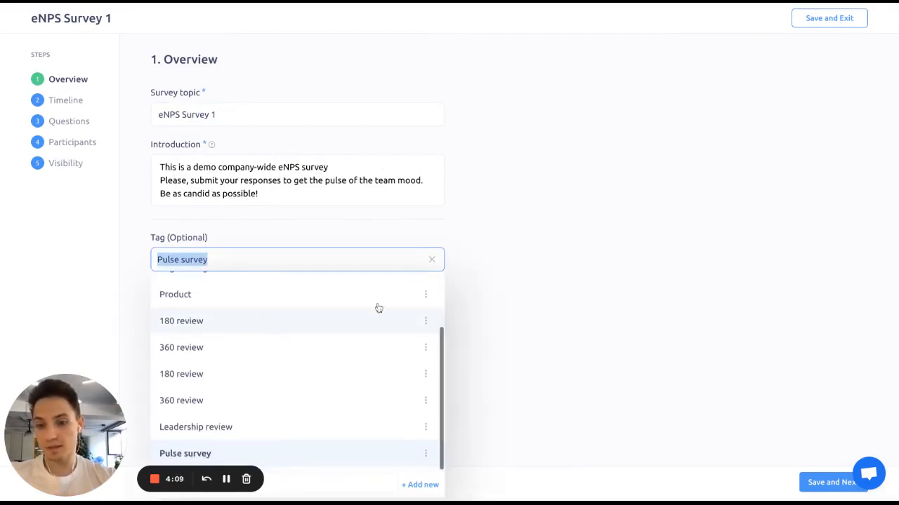
click(485, 290)
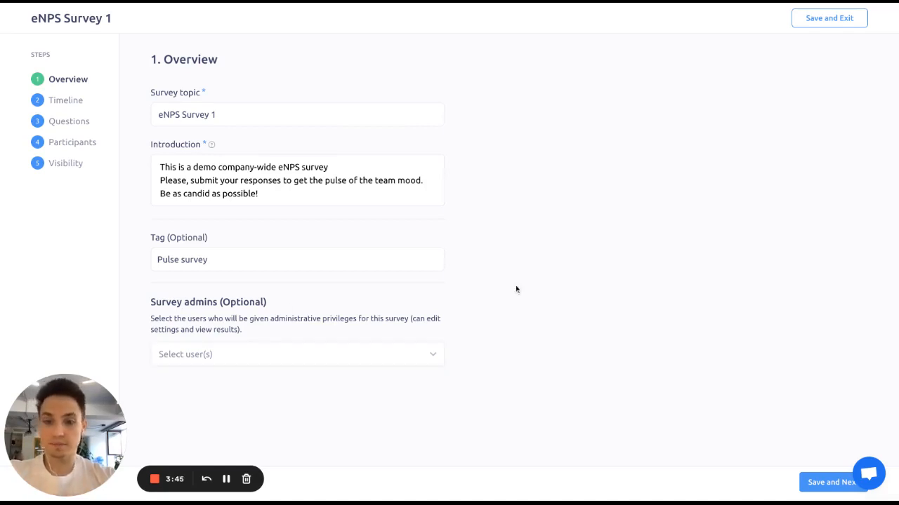
click(818, 483)
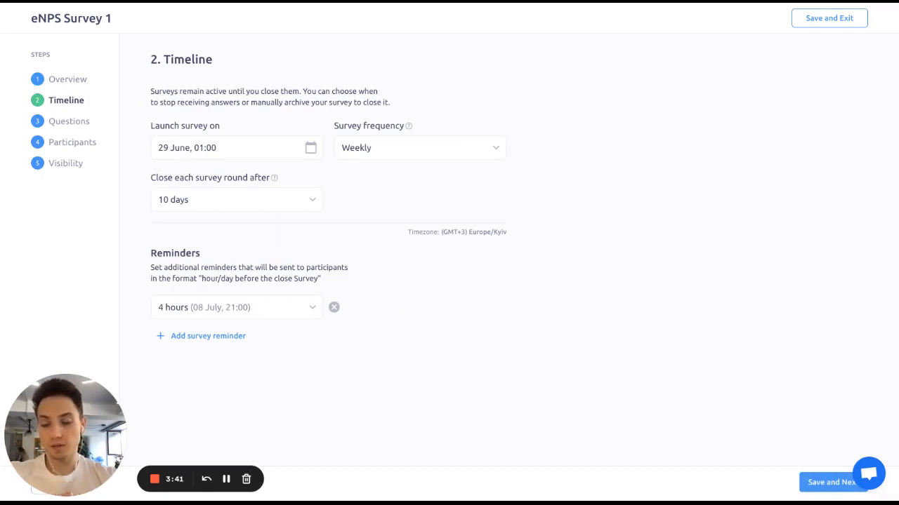
Step: Examine the launch date calendar, the survey frequency choices and the round-closing durations on the Timeline step
click(232, 147)
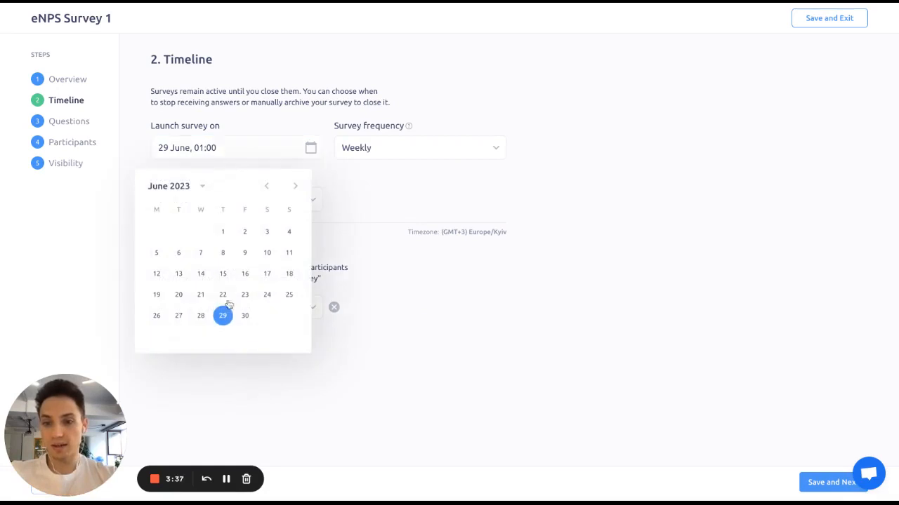
click(360, 201)
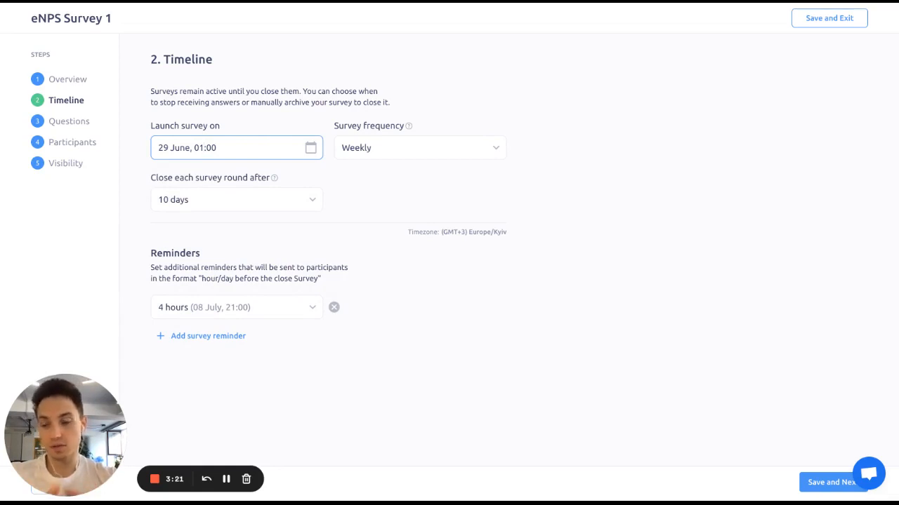
click(402, 146)
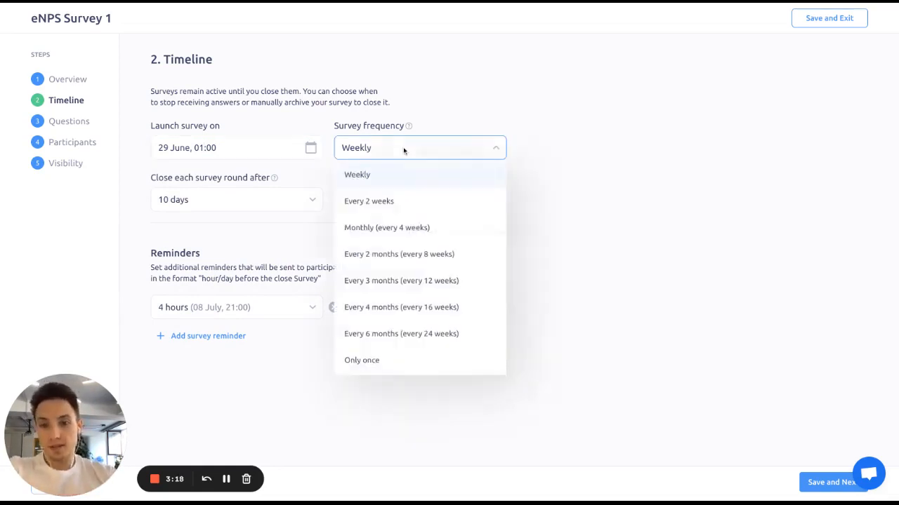
click(381, 363)
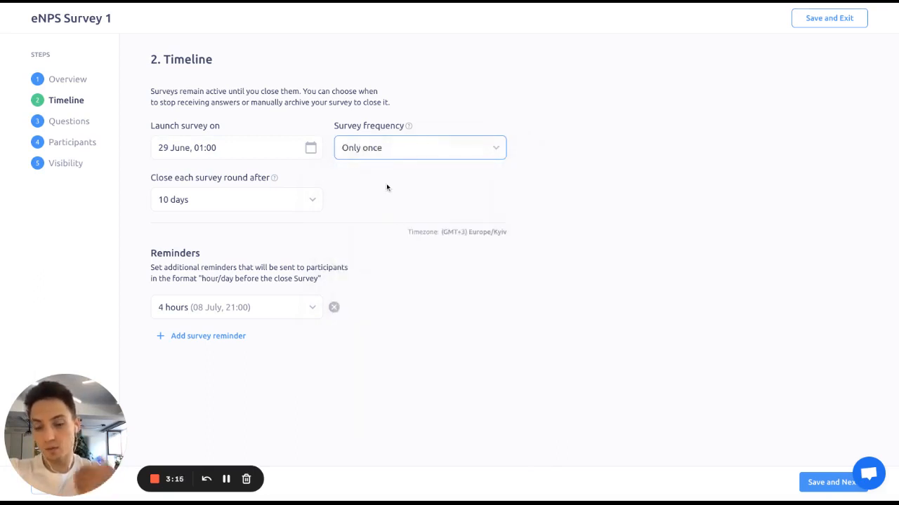
click(398, 147)
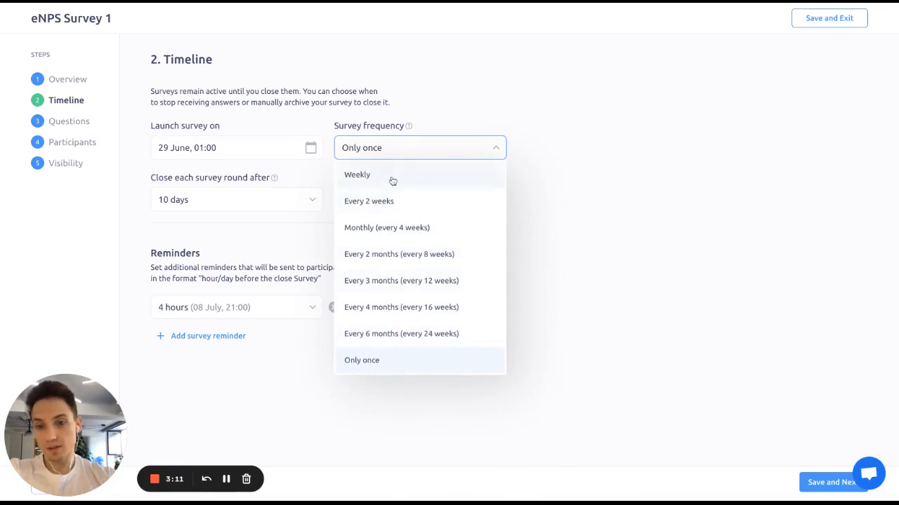
click(391, 184)
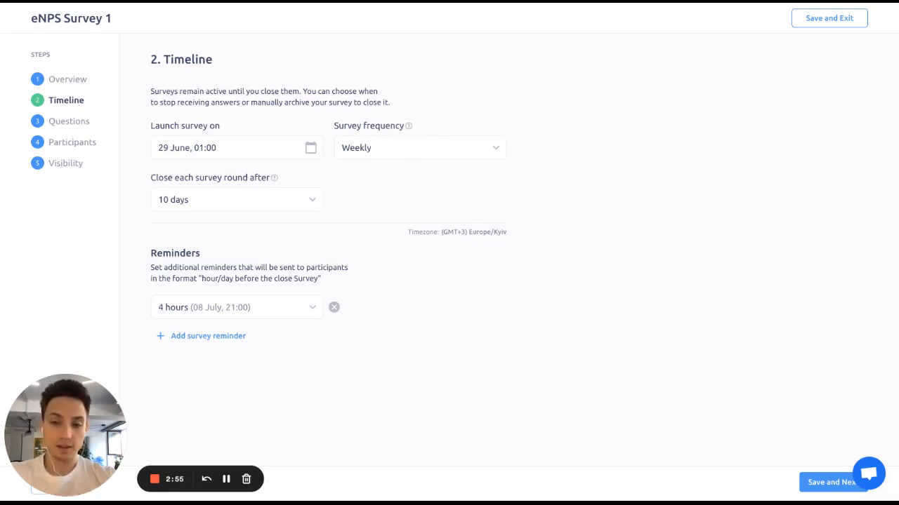
click(274, 205)
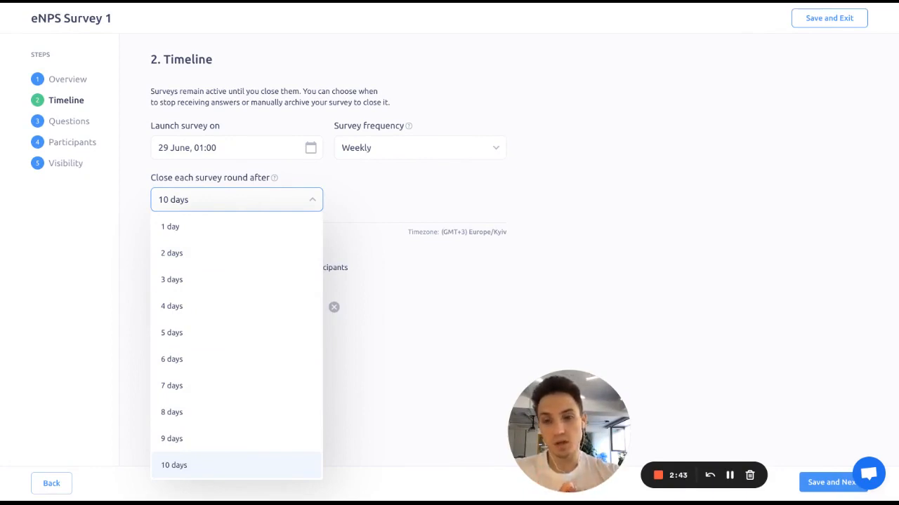
click(355, 170)
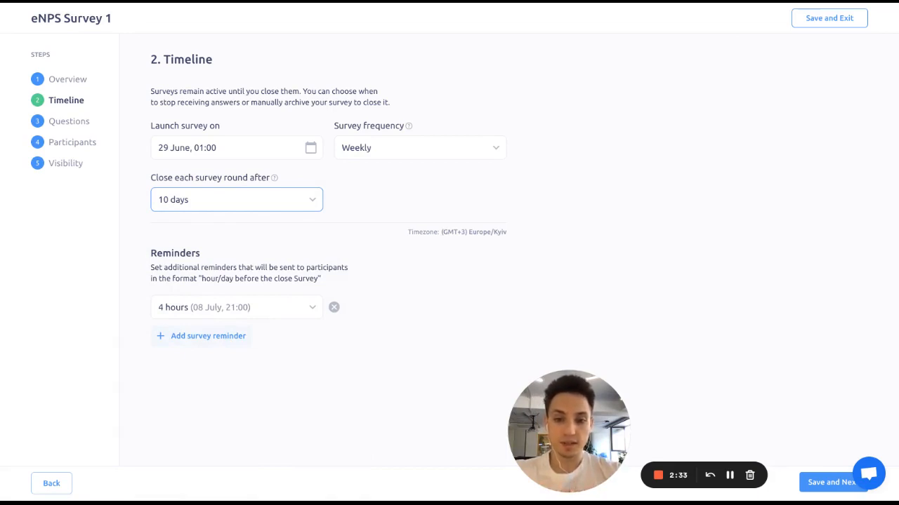
Step: Try adding another survey reminder, then remove it
click(203, 343)
click(294, 336)
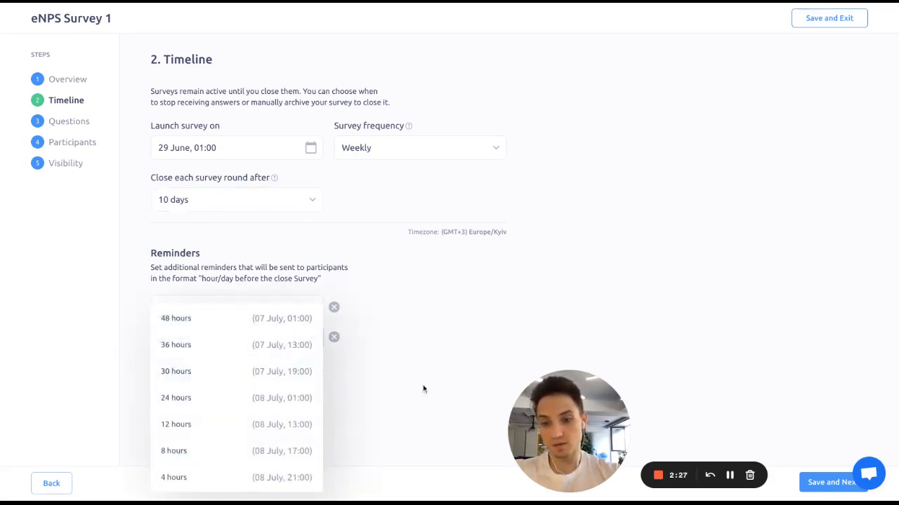
click(334, 338)
click(334, 337)
drag(543, 399, 571, 398)
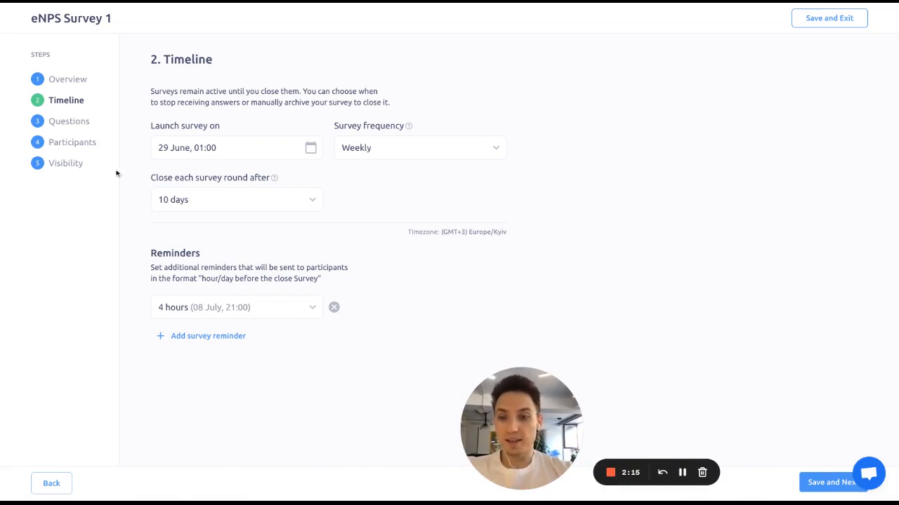
Step: Open the Questions step and browse the question list and the context panel of suggested questions
click(68, 122)
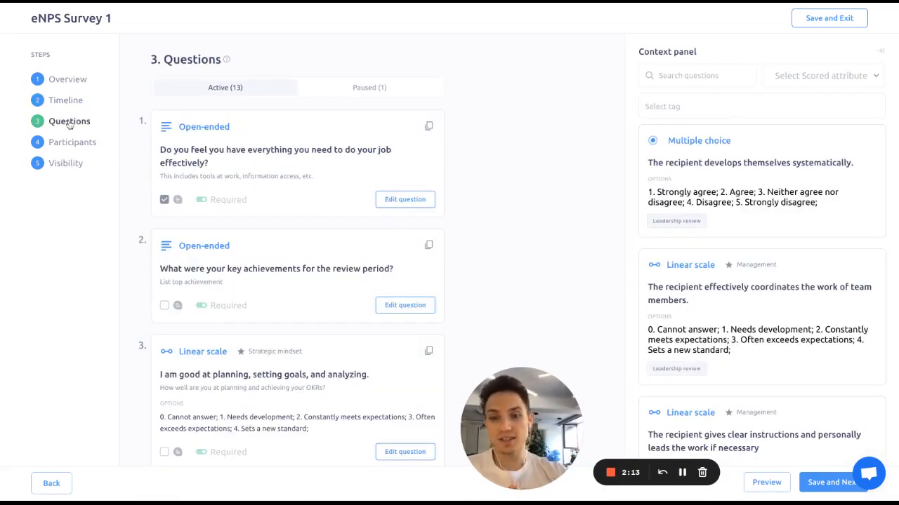
drag(518, 397, 546, 399)
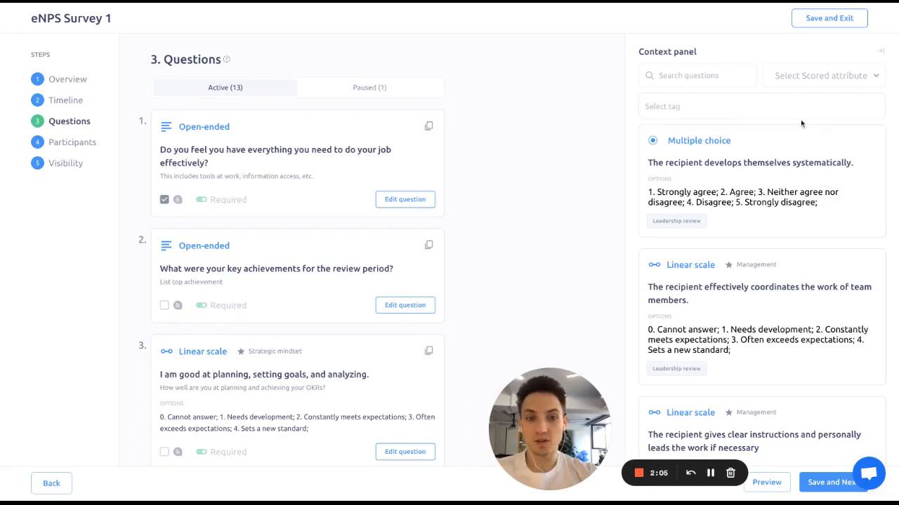
drag(607, 420, 554, 420)
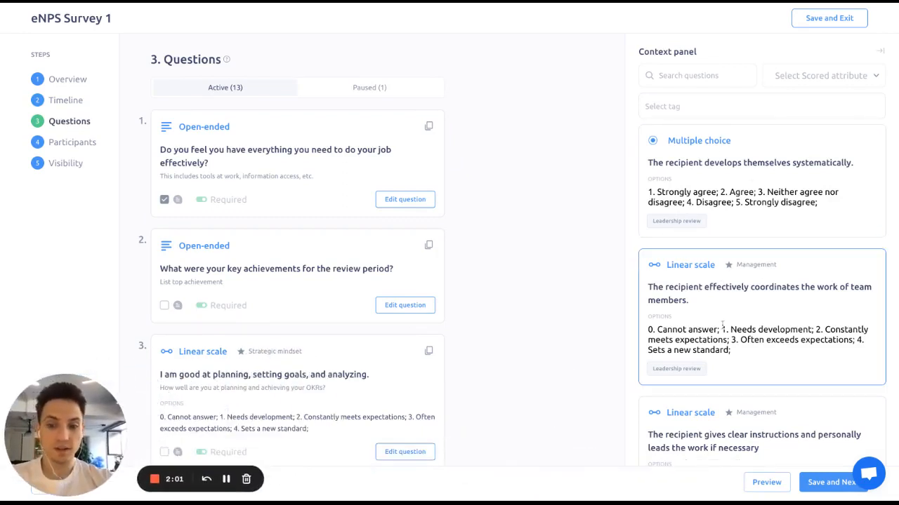
scroll(737, 363, down, 2)
scroll(735, 369, down, 5)
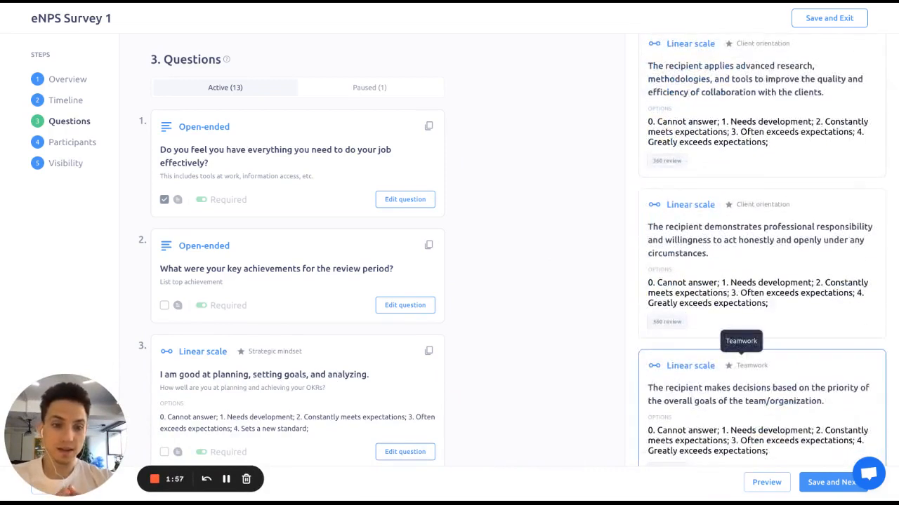
scroll(751, 365, up, 10)
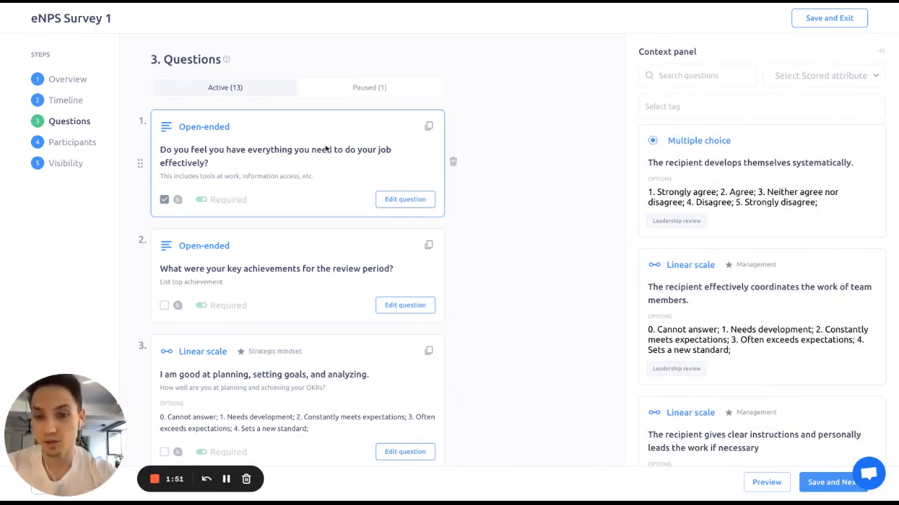
scroll(416, 292, down, 3)
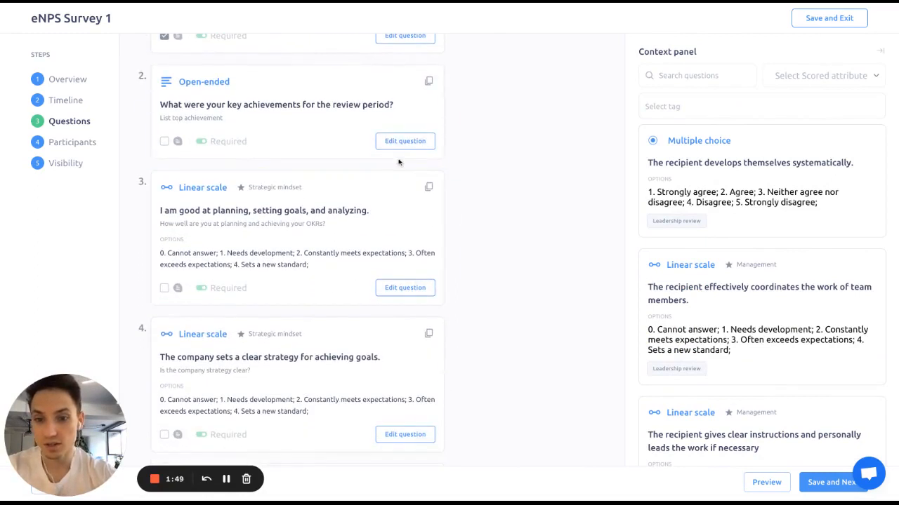
Step: Open question 3's editor to view its scored attribute options, then cancel the edit
click(413, 292)
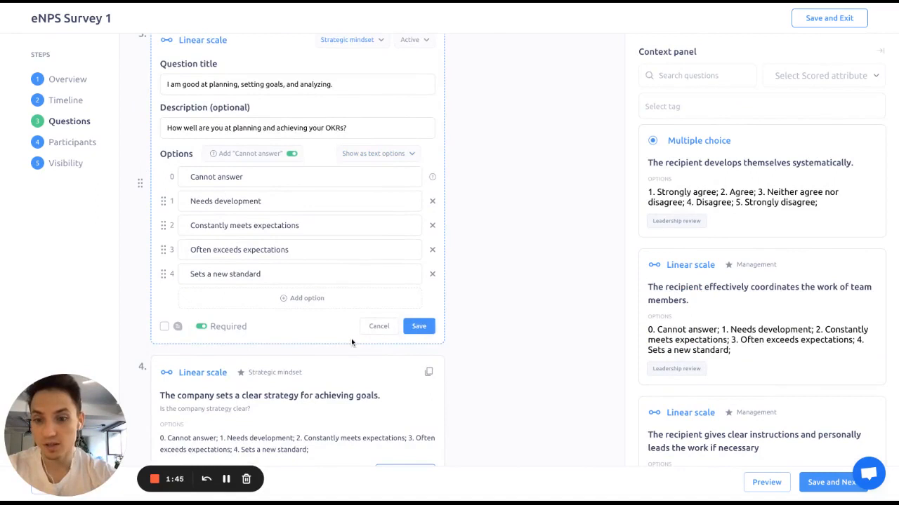
scroll(351, 342, up, 1)
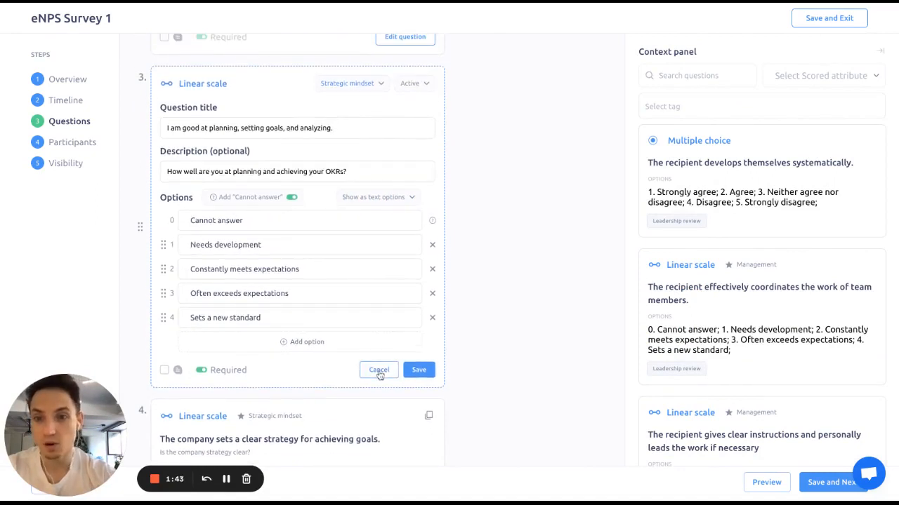
click(376, 85)
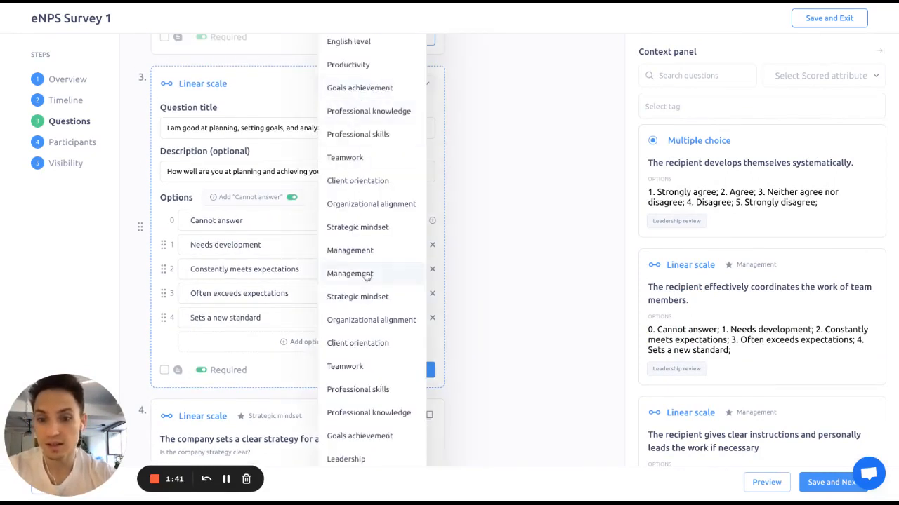
click(528, 164)
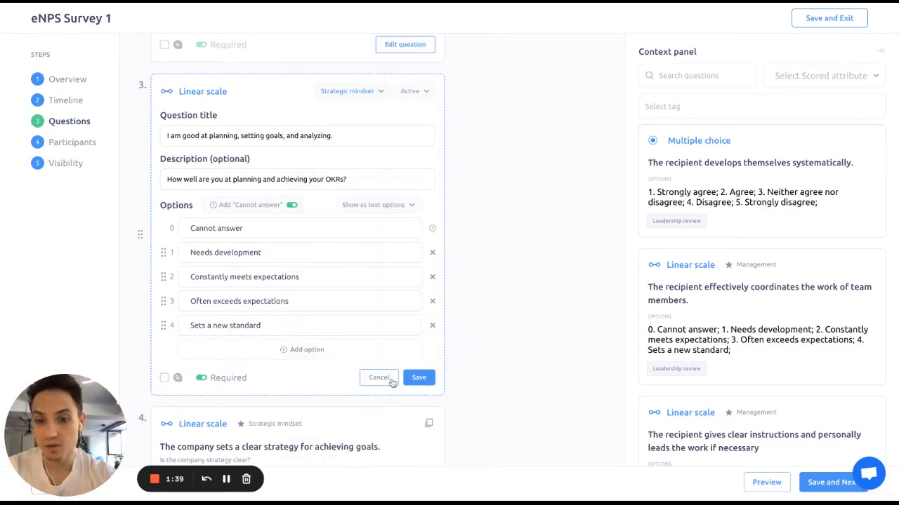
click(391, 379)
Step: Open question 11's editor to view its status options, then cancel the edit
scroll(422, 309, up, 1)
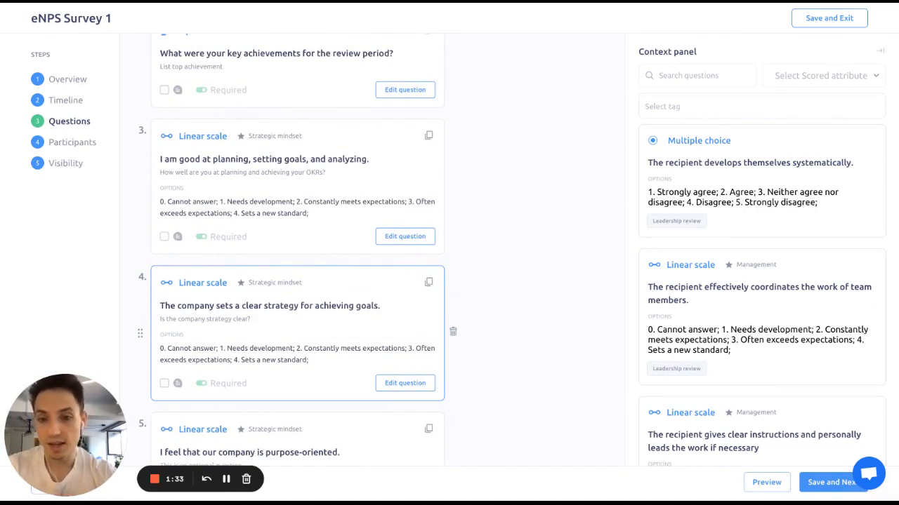
scroll(477, 293, up, 3)
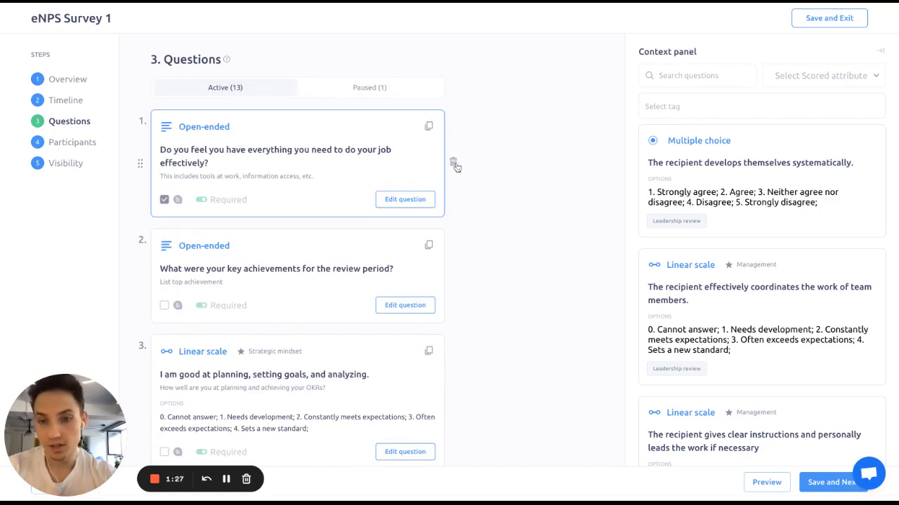
scroll(393, 167, down, 20)
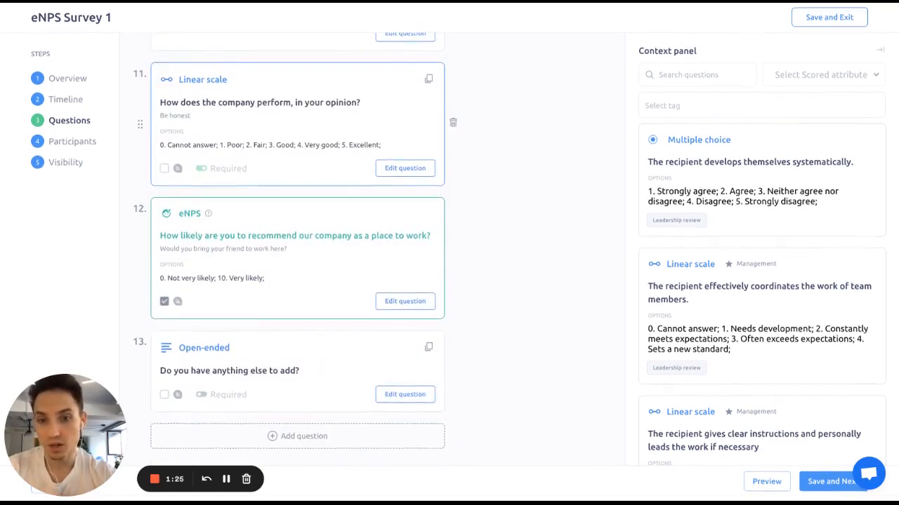
click(394, 168)
click(418, 82)
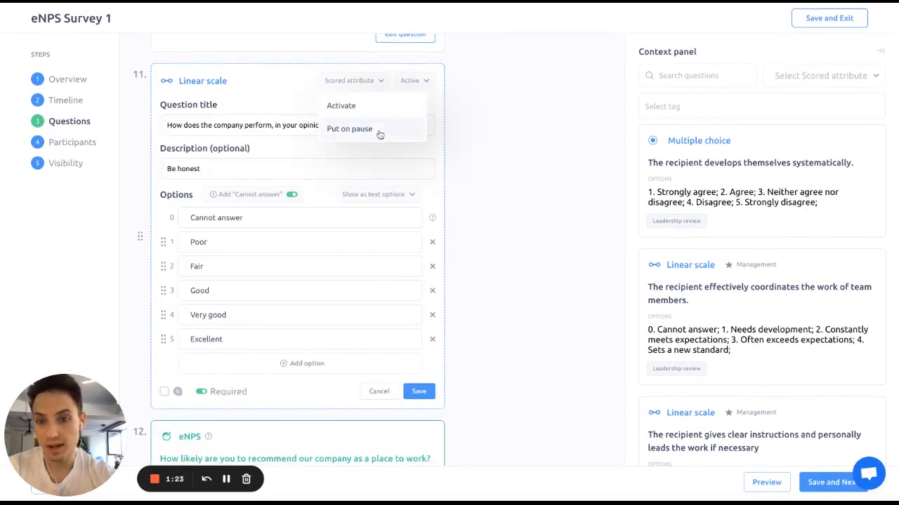
click(534, 133)
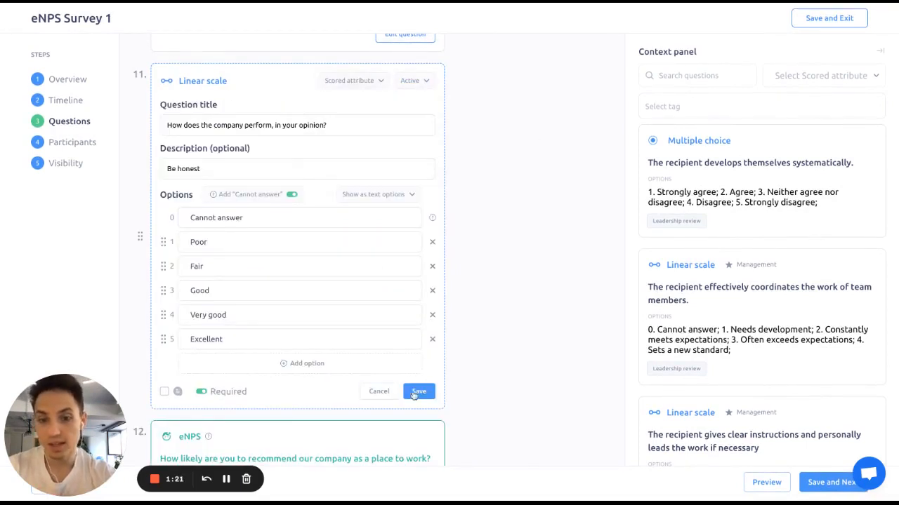
click(379, 392)
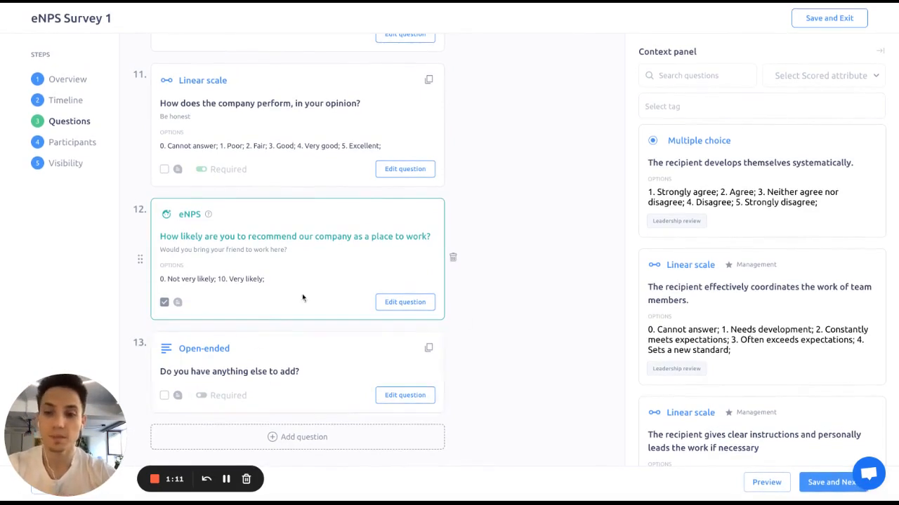
Step: Add a new Heading question, then cancel it and confirm deleting it
click(309, 438)
click(312, 439)
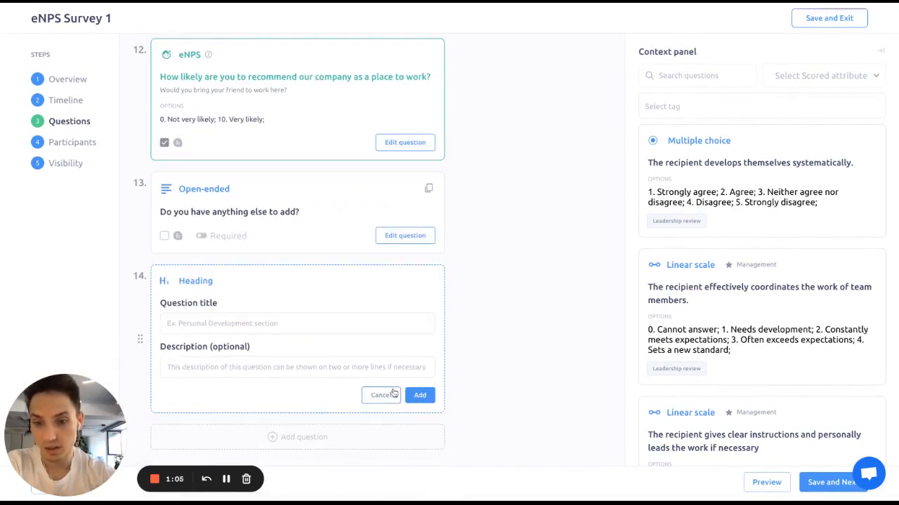
click(381, 396)
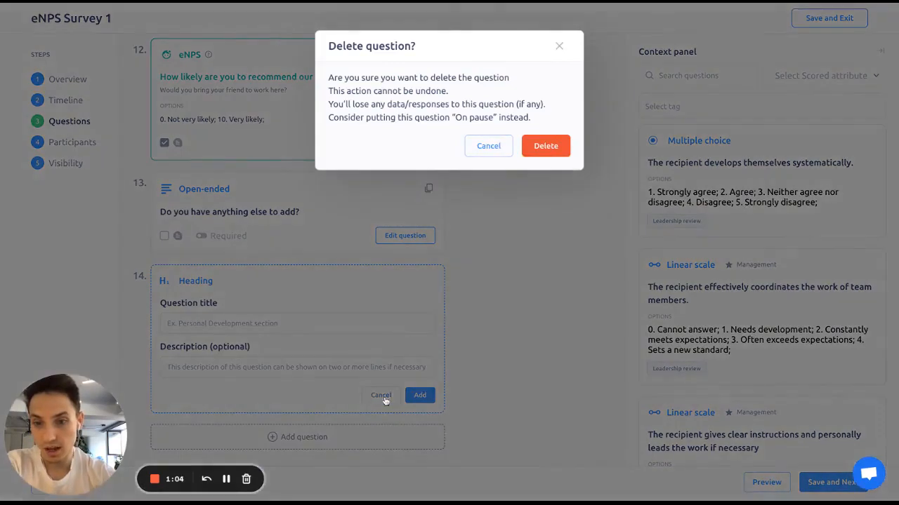
click(554, 149)
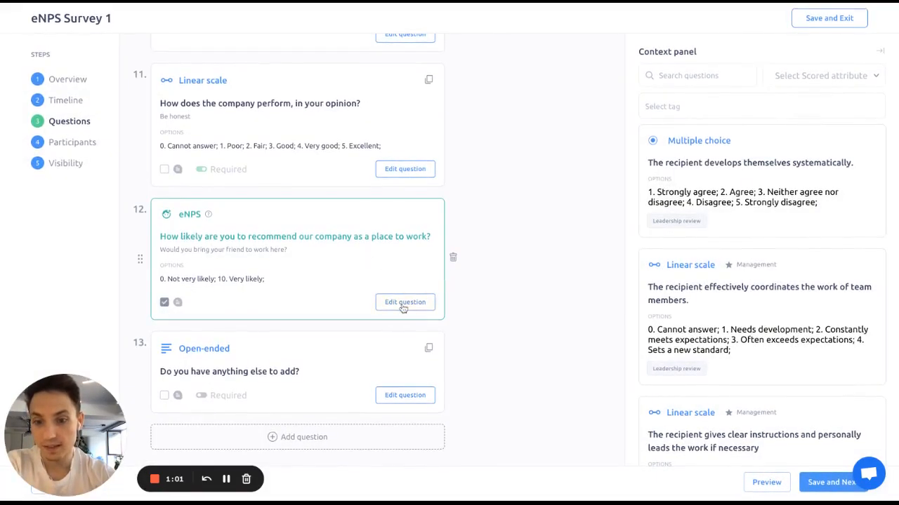
Step: Open the eNPS question 12's editor to view its title, description and 0 and 10 option labels
click(404, 301)
scroll(315, 229, down, 1)
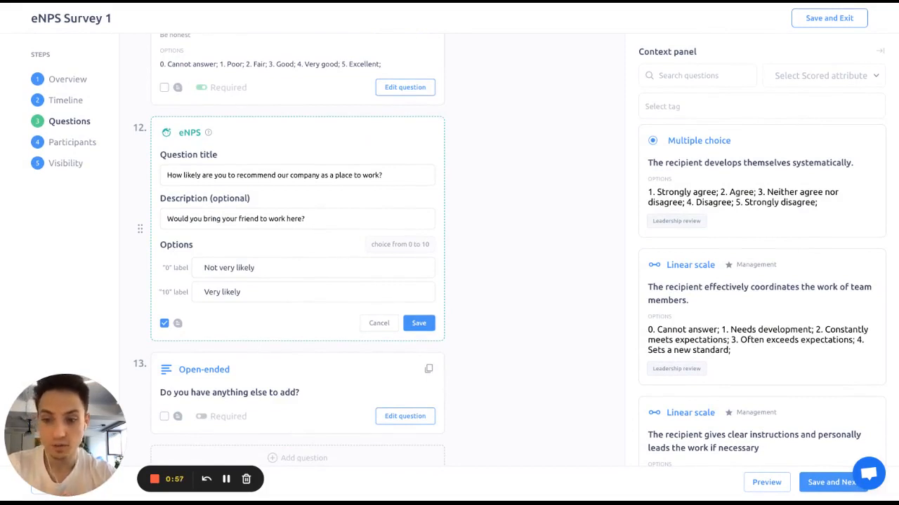
drag(73, 418, 567, 417)
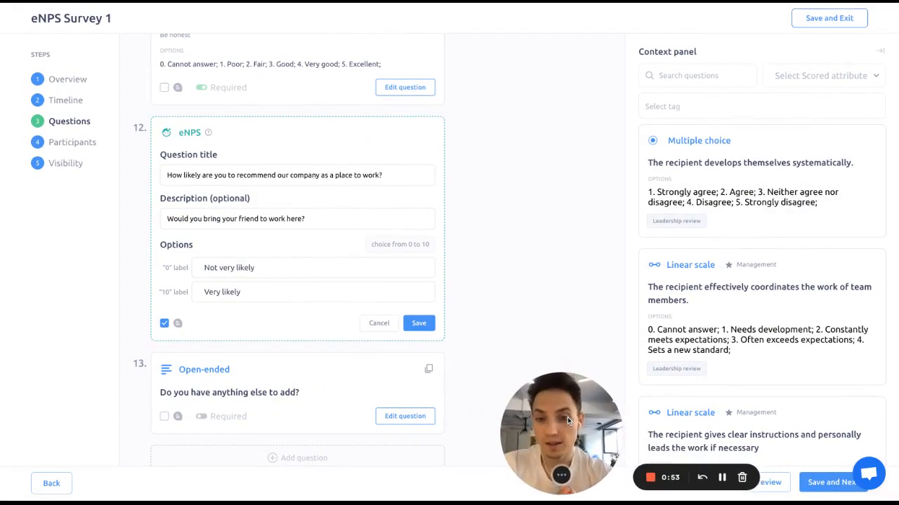
scroll(455, 342, down, 1)
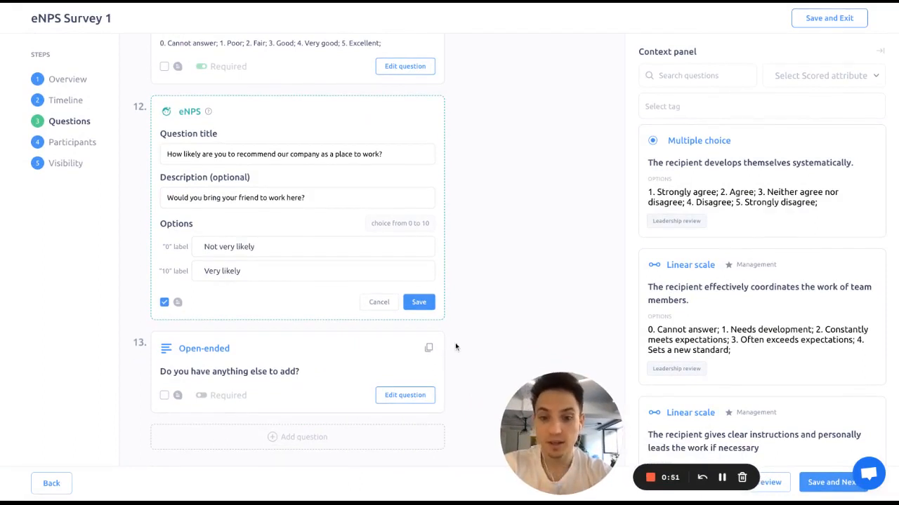
Step: Open the Participants step and review the teams selected in the recipient filter
click(92, 144)
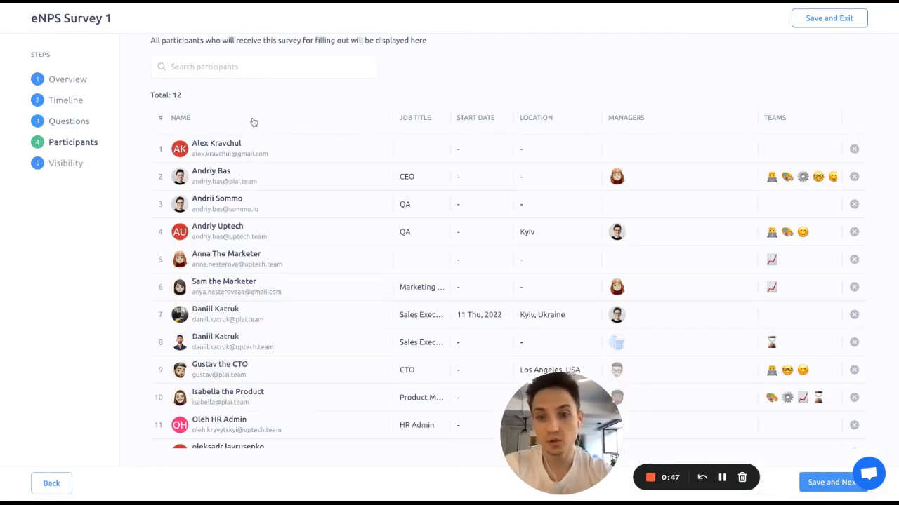
scroll(254, 122, up, 5)
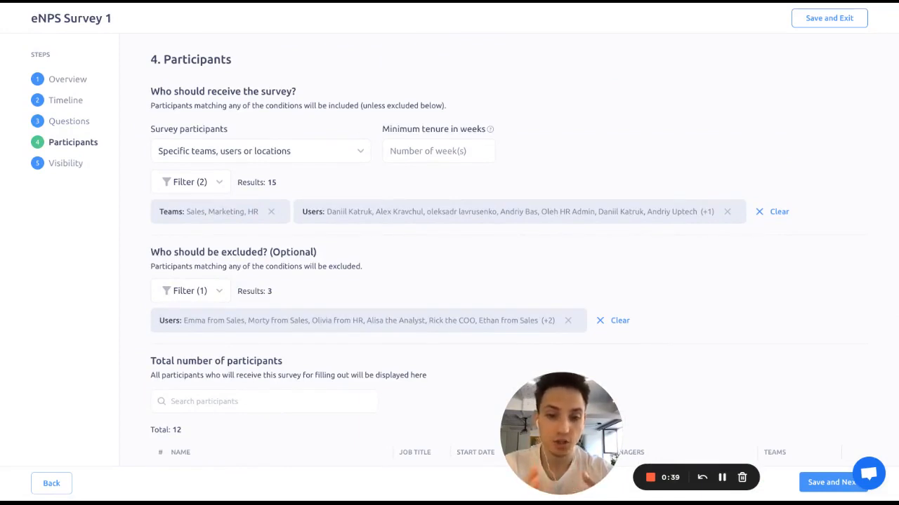
click(219, 183)
click(202, 225)
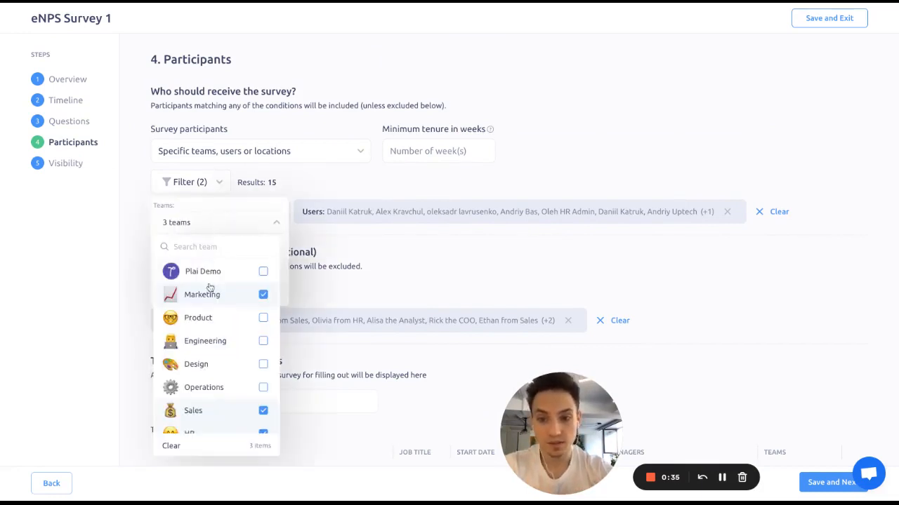
click(333, 244)
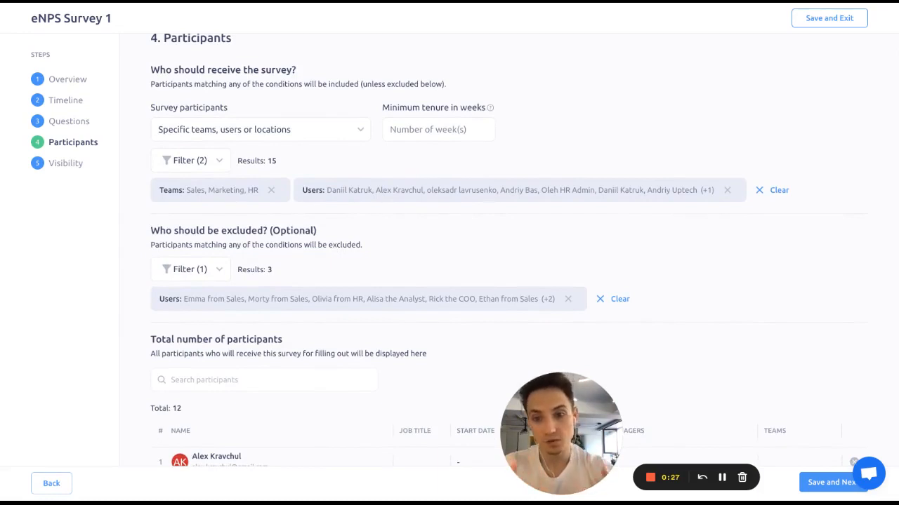
Step: Review the recipient filter's locations and selected users lists without changing them
scroll(354, 153, down, 1)
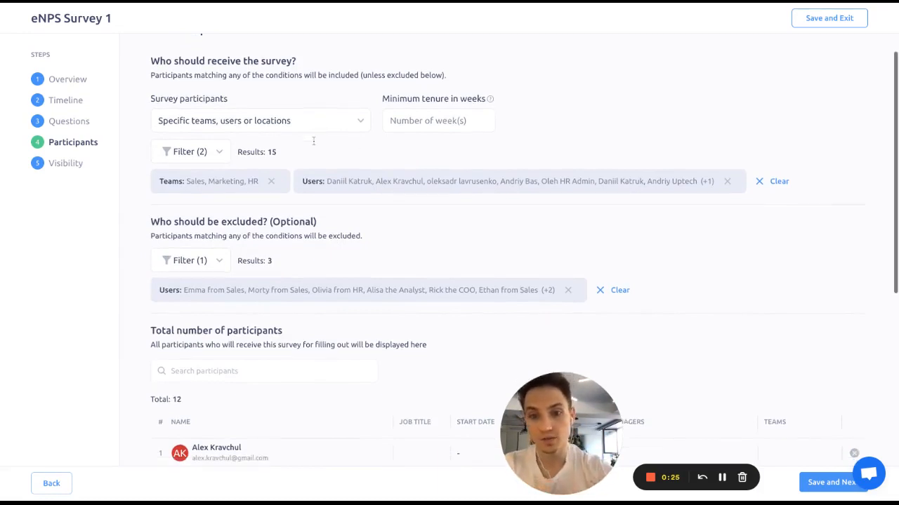
click(201, 156)
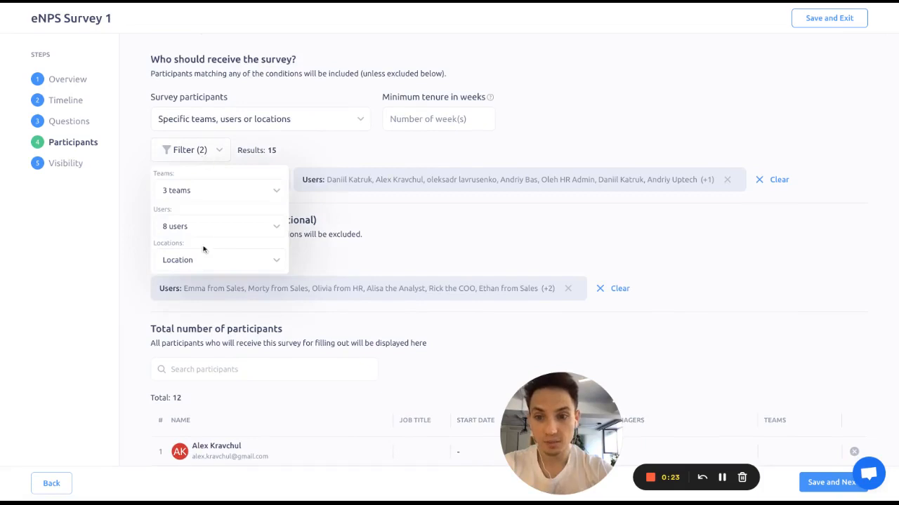
scroll(227, 227, down, 2)
click(228, 227)
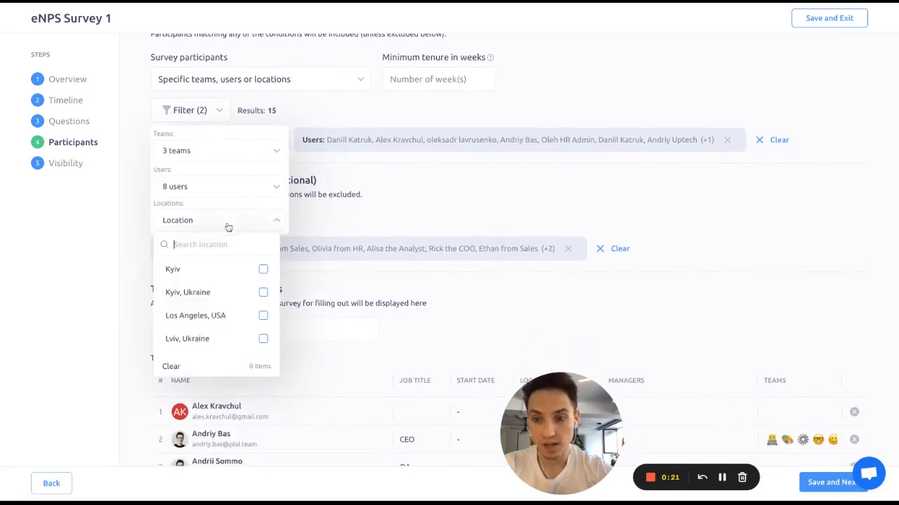
click(223, 186)
scroll(232, 198, down, 1)
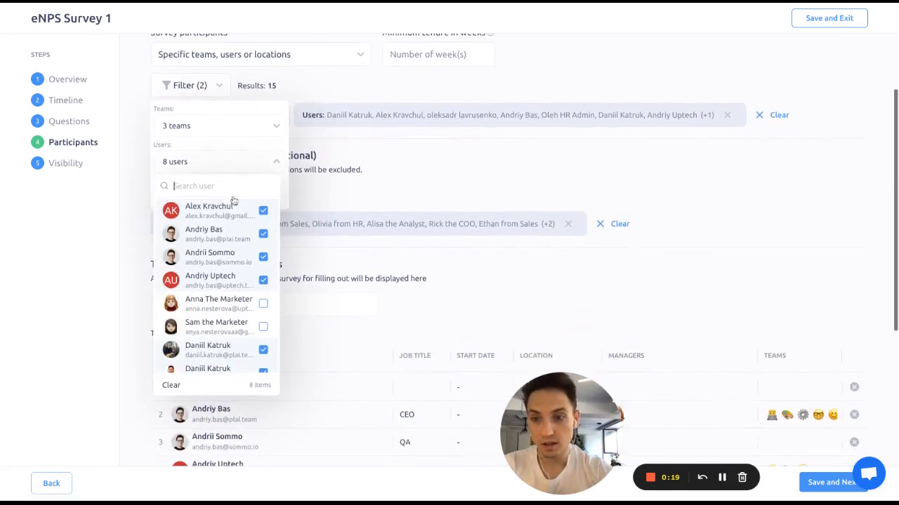
click(236, 136)
click(237, 139)
scroll(255, 169, up, 1)
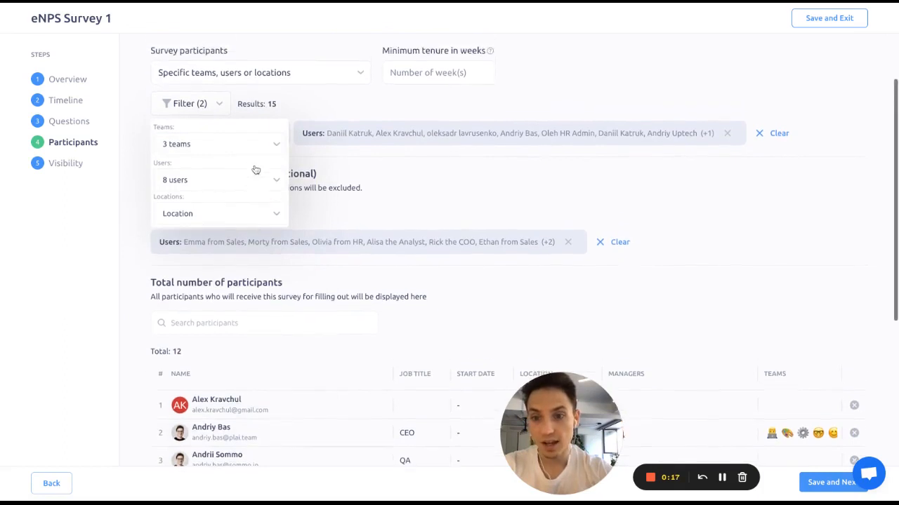
scroll(265, 200, up, 2)
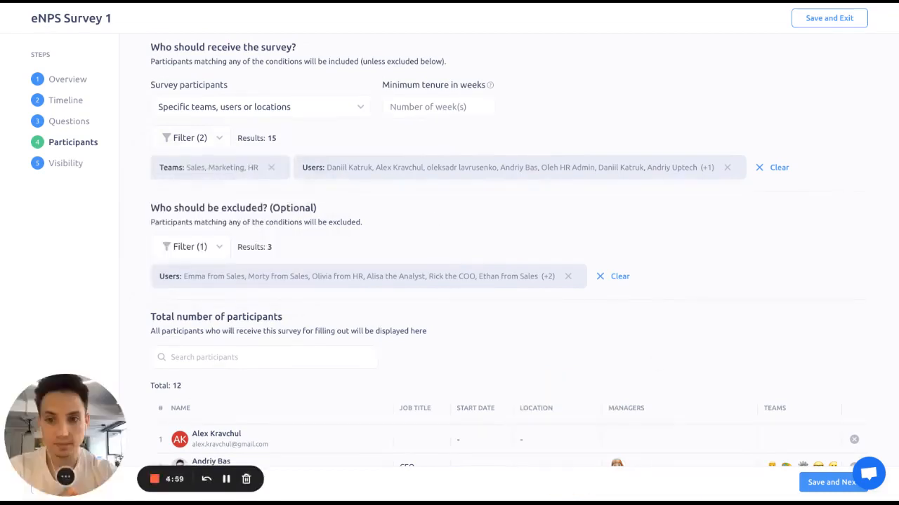
Step: Examine the inclusion and exclusion conditions, and reopen the recipient filter's team selection
scroll(466, 228, down, 1)
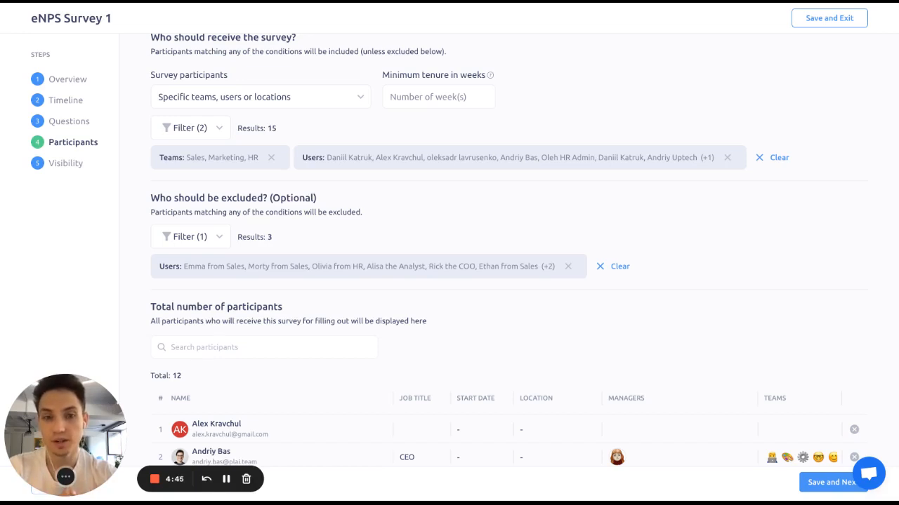
scroll(279, 363, down, 1)
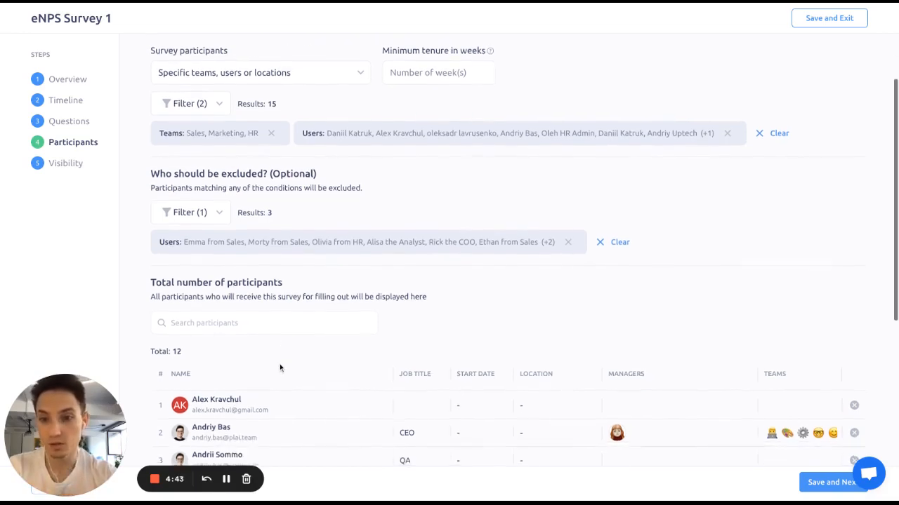
scroll(368, 179, up, 2)
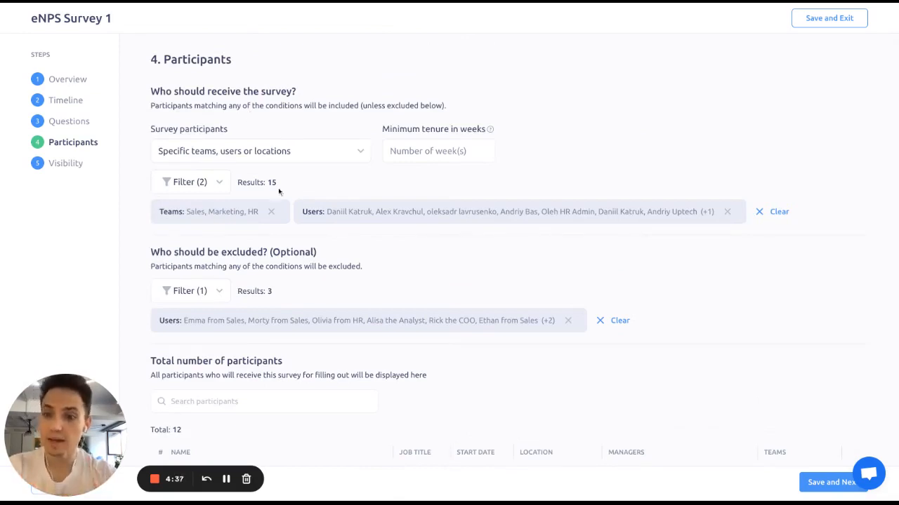
scroll(283, 210, down, 1)
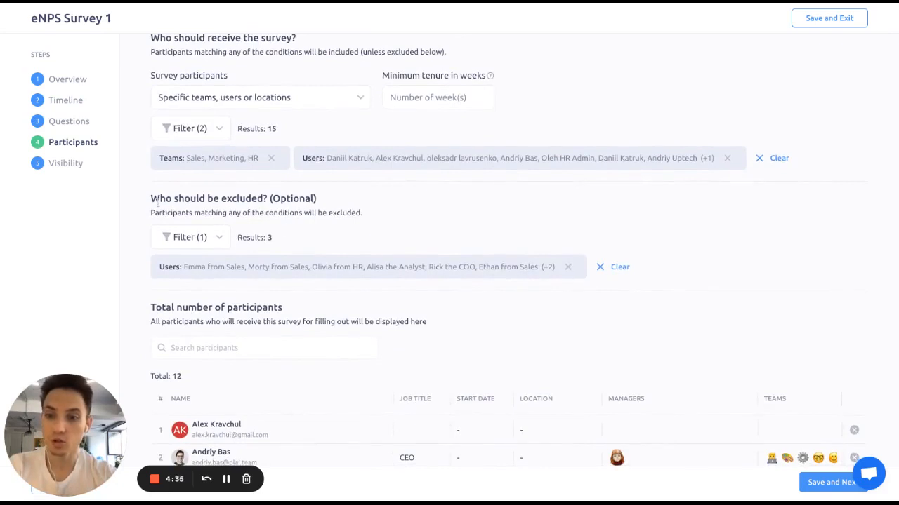
scroll(156, 203, down, 1)
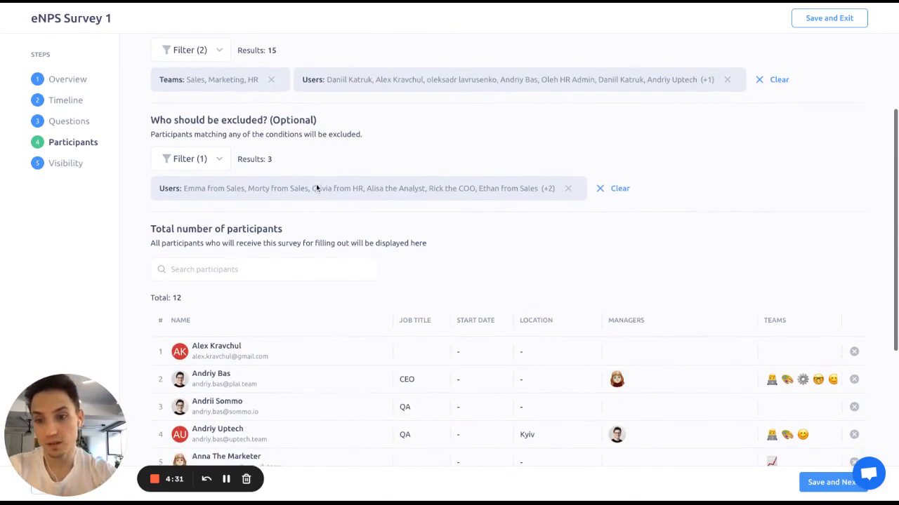
scroll(316, 186, up, 1)
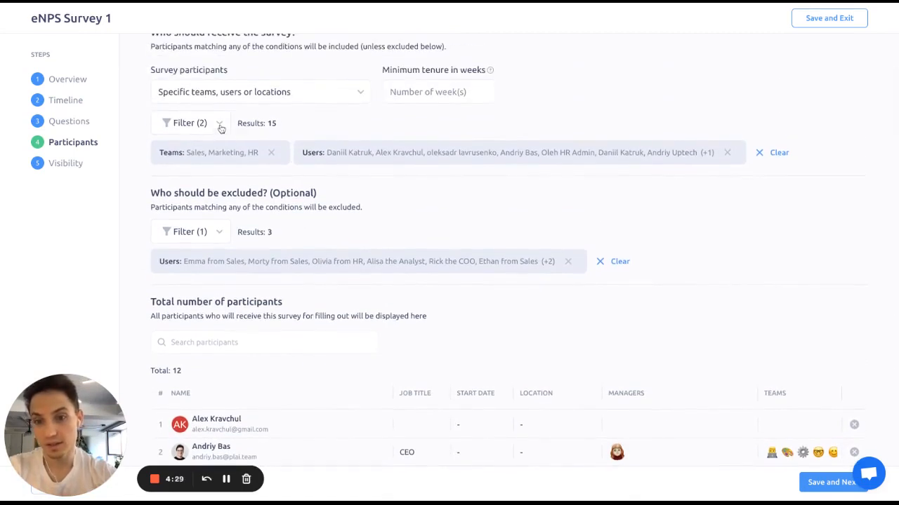
click(219, 125)
click(215, 166)
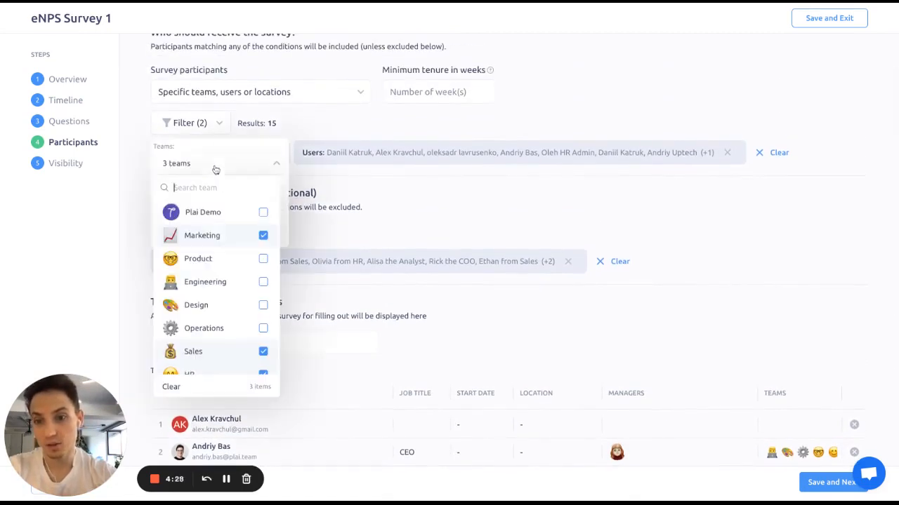
click(347, 209)
Step: Open the exclusion filter and review its teams, users and locations options
scroll(411, 191, down, 2)
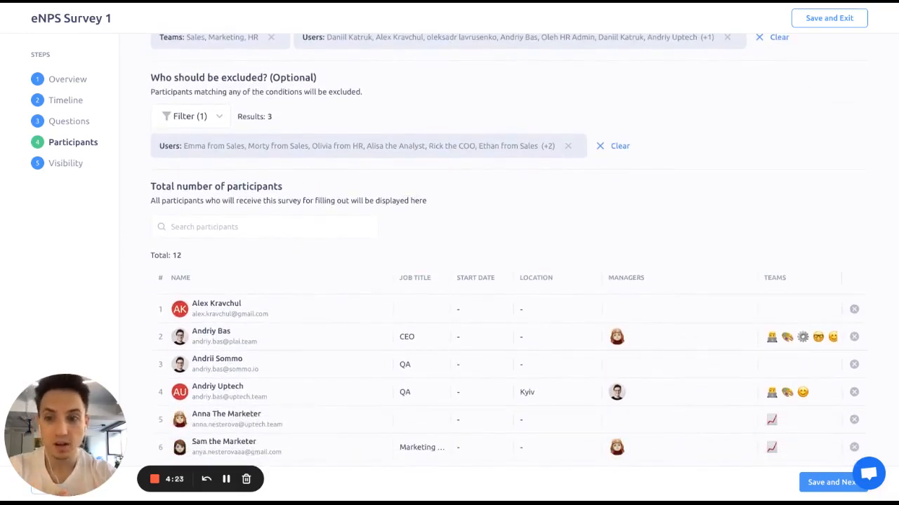
click(196, 112)
click(225, 226)
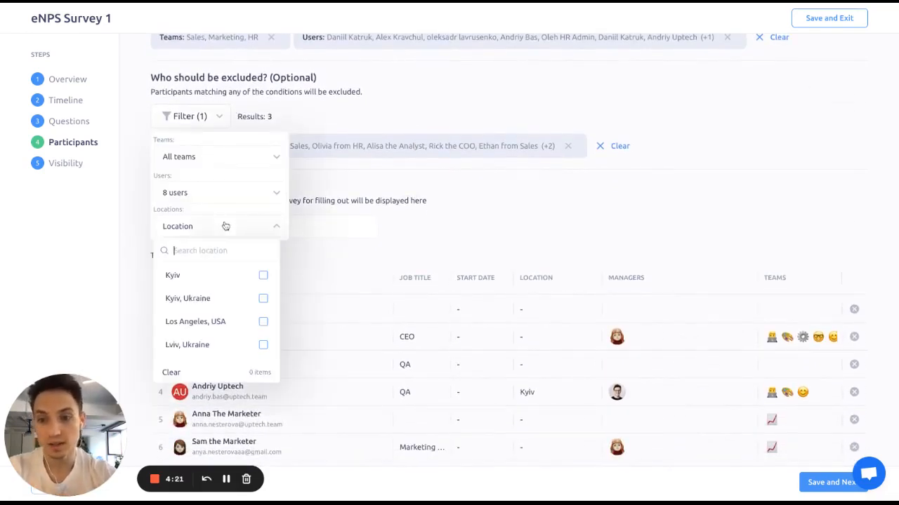
scroll(233, 281, down, 1)
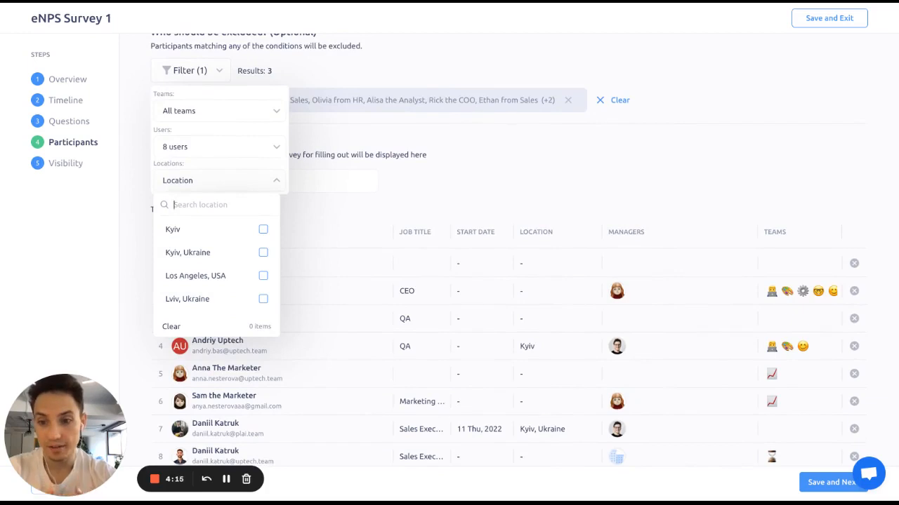
click(520, 141)
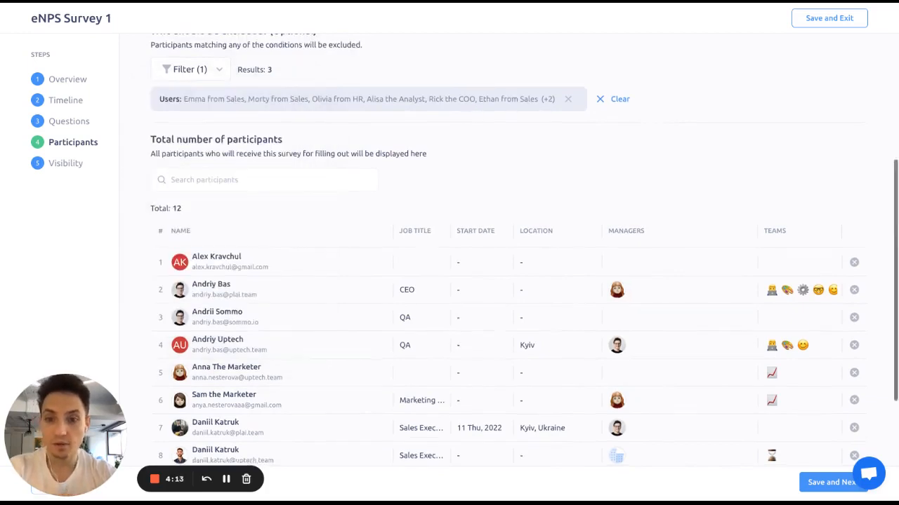
Step: Exclude the CTO participant, row 9, from the survey's participant list
scroll(520, 140, down, 2)
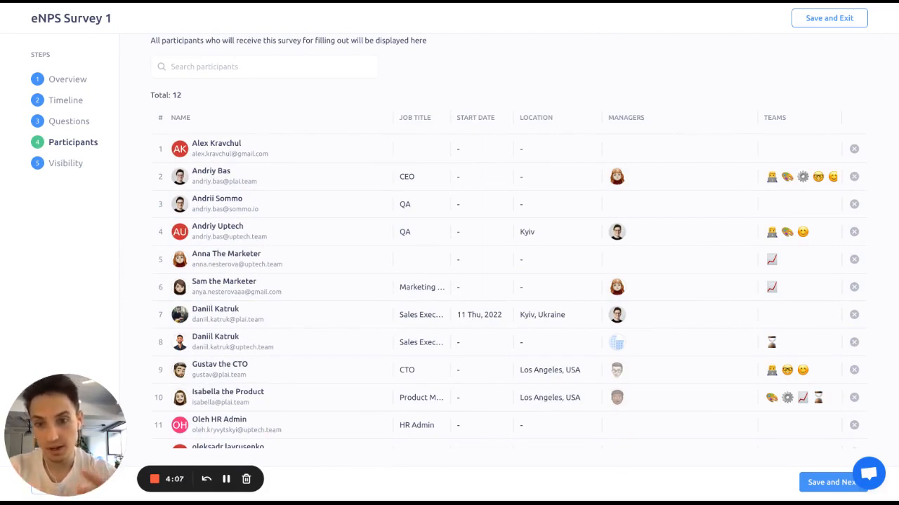
scroll(351, 257, down, 1)
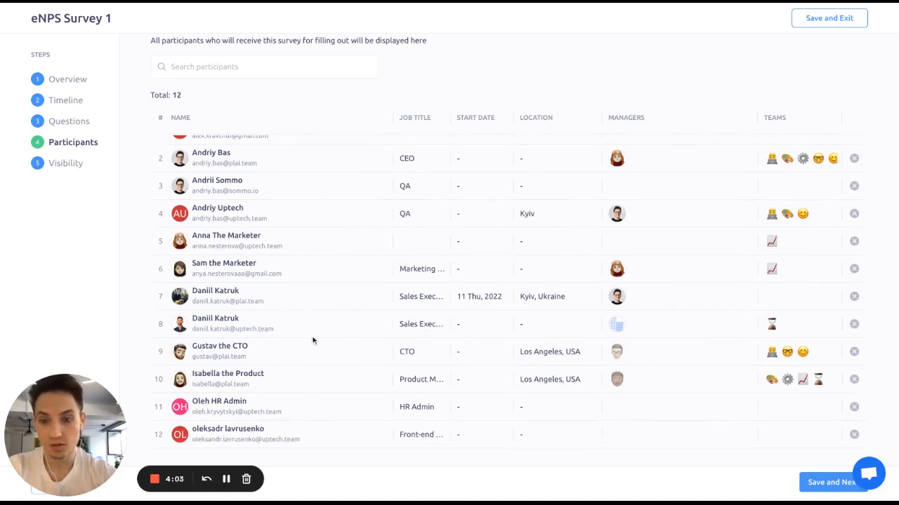
click(854, 353)
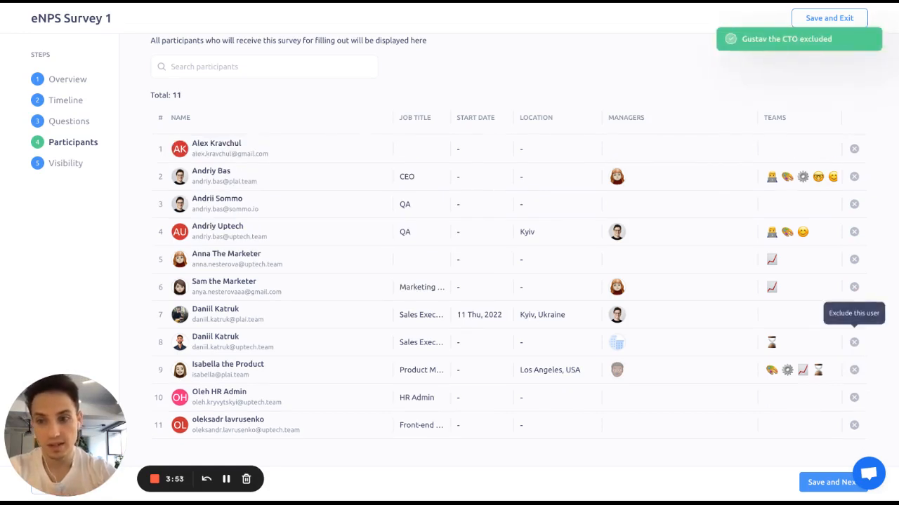
Step: Open the Visibility step and review the response anonymity and result-sharing settings
click(67, 163)
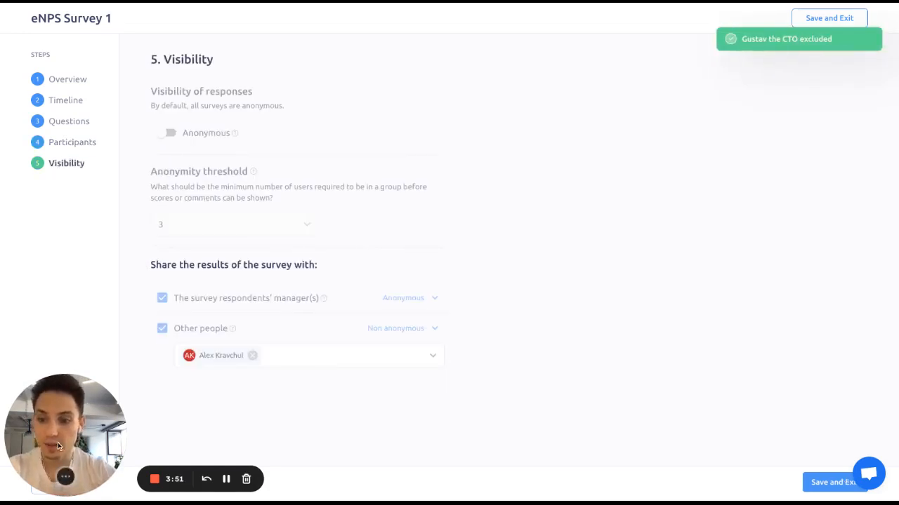
drag(570, 442, 526, 435)
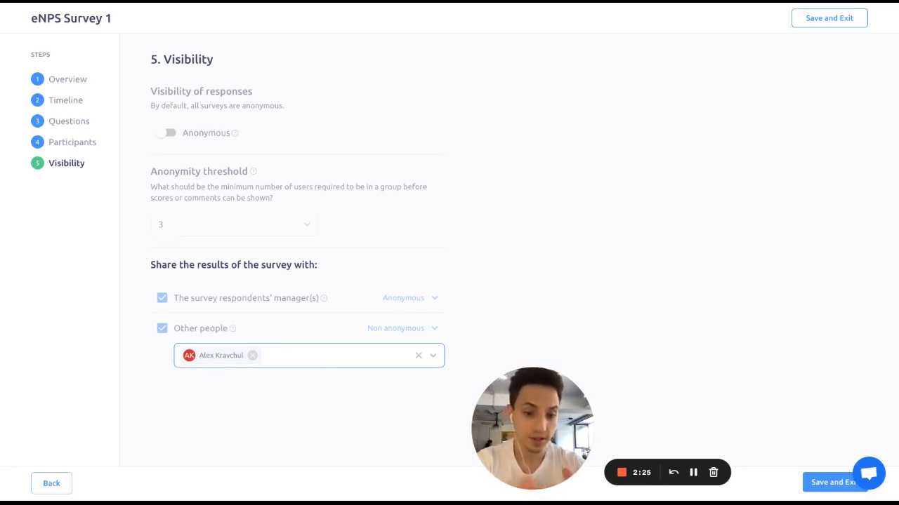
click(303, 325)
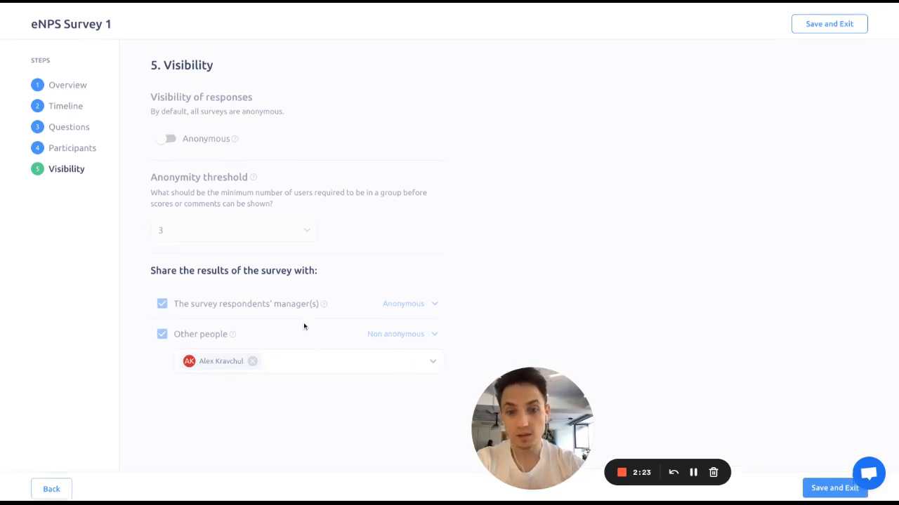
Step: Browse the Overview and Timeline steps and return to the Questions step
click(78, 84)
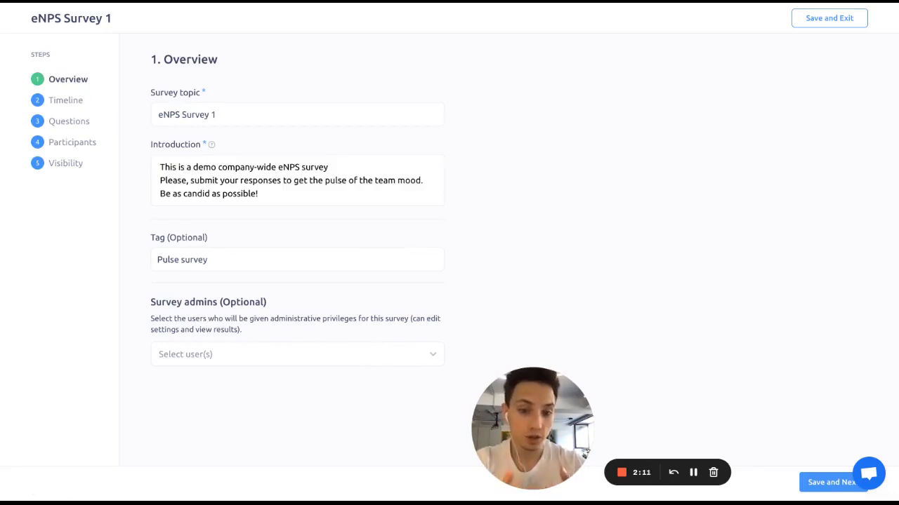
click(70, 105)
click(70, 124)
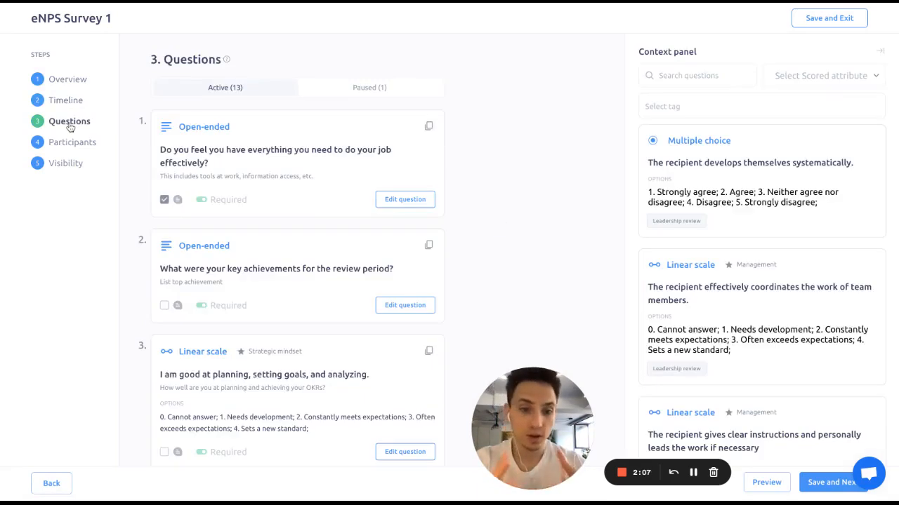